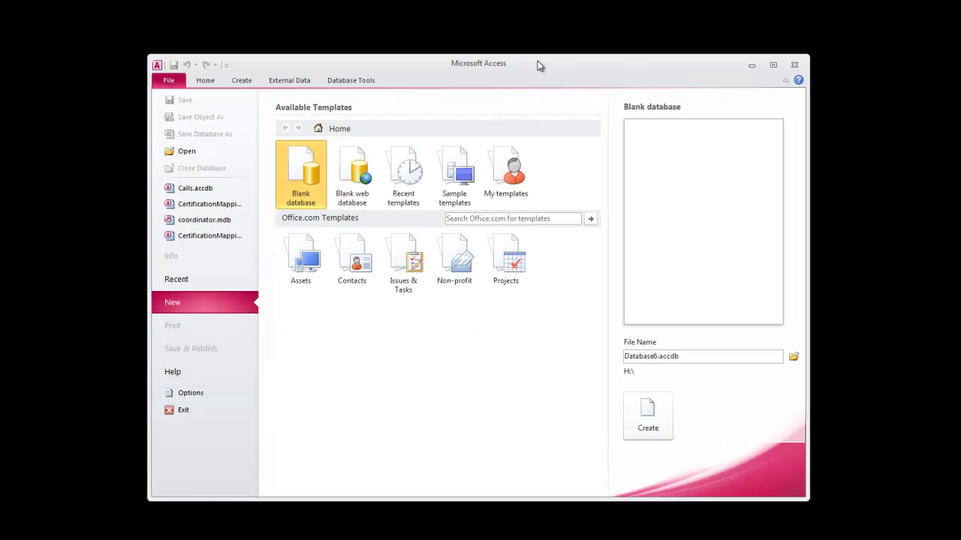
- Create the blank Calls database on the Desktop and switch its first table to Design view
left_click_drag(538, 64, 538, 31)
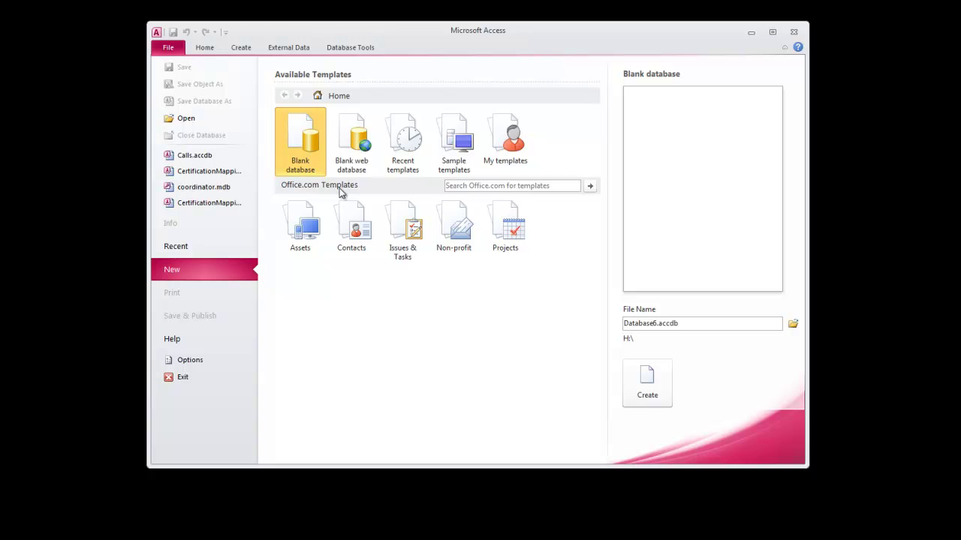
left_click(696, 324)
left_click(792, 323)
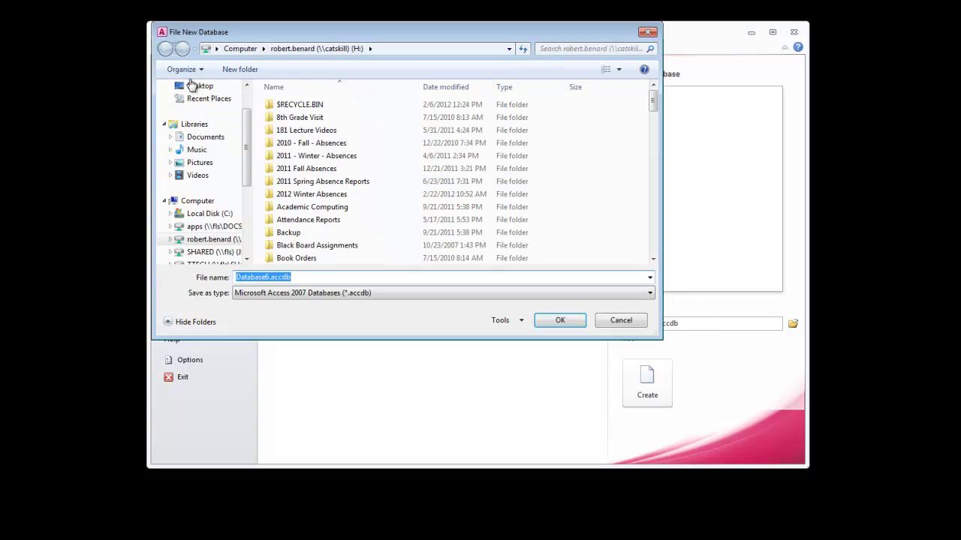
left_click(190, 85)
double_click(323, 279)
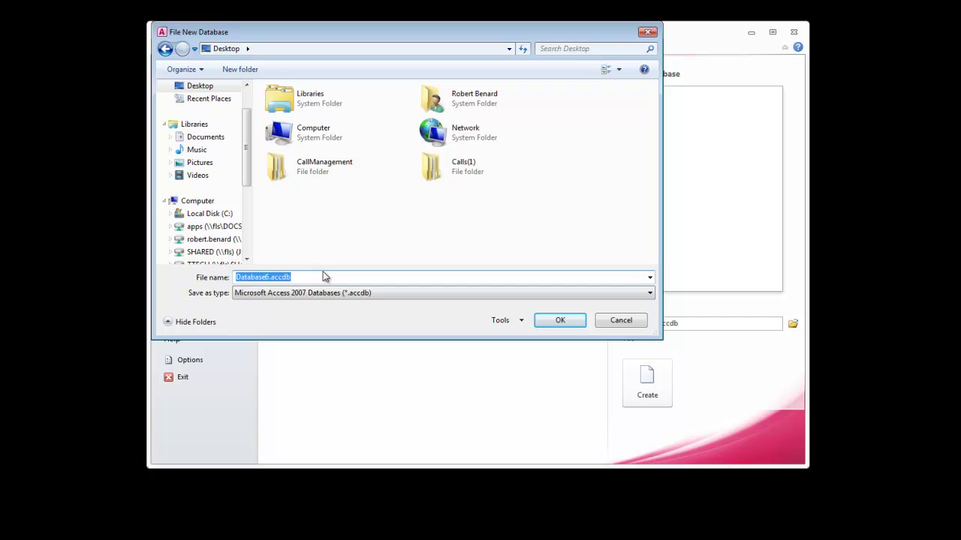
type("Calls")
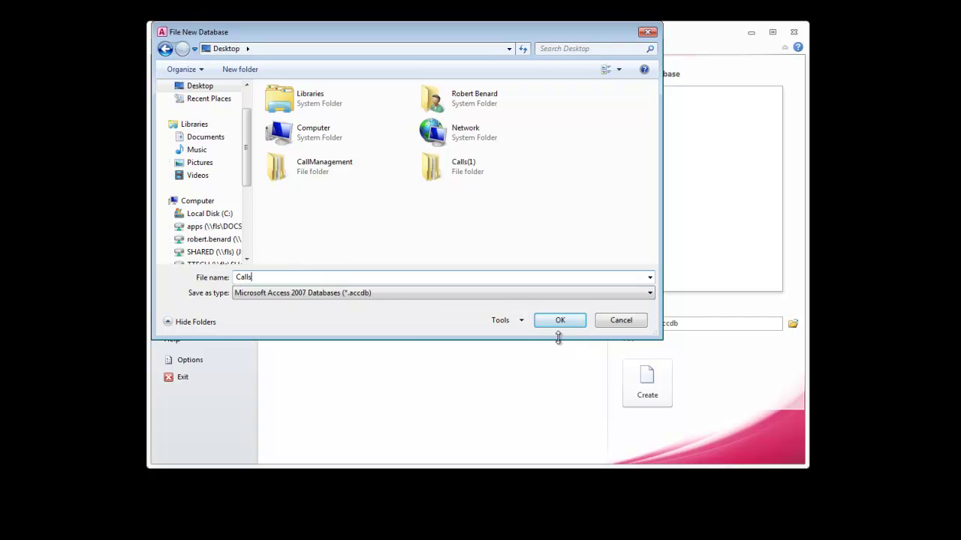
left_click(562, 323)
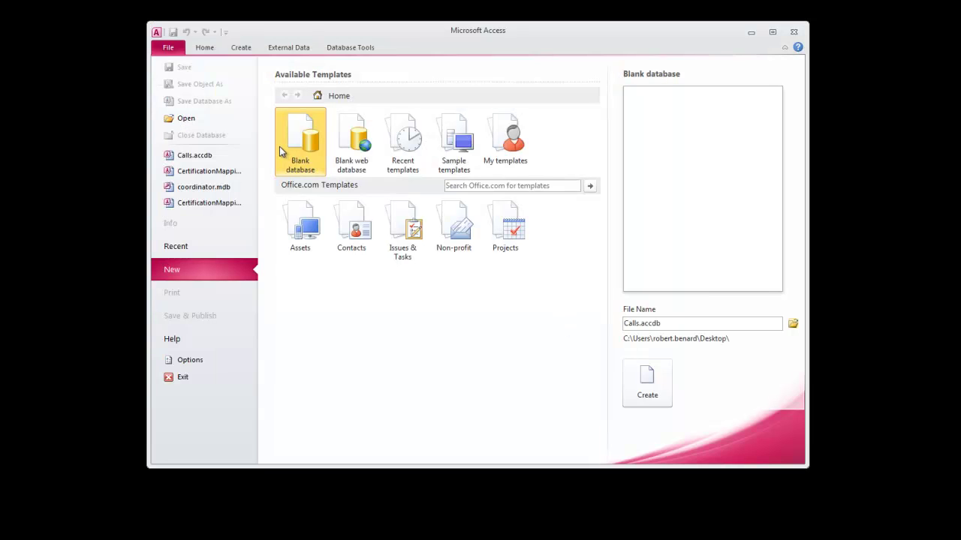
left_click(638, 387)
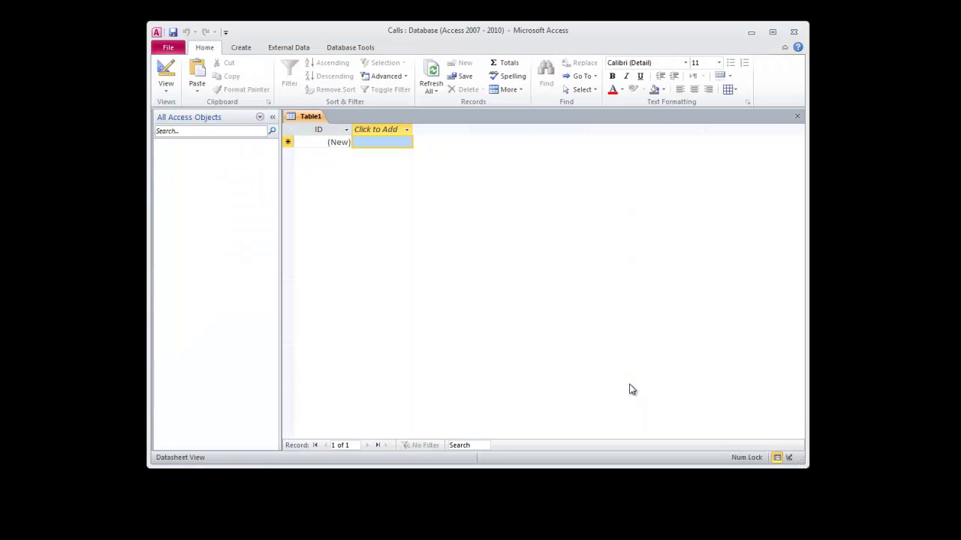
left_click(170, 72)
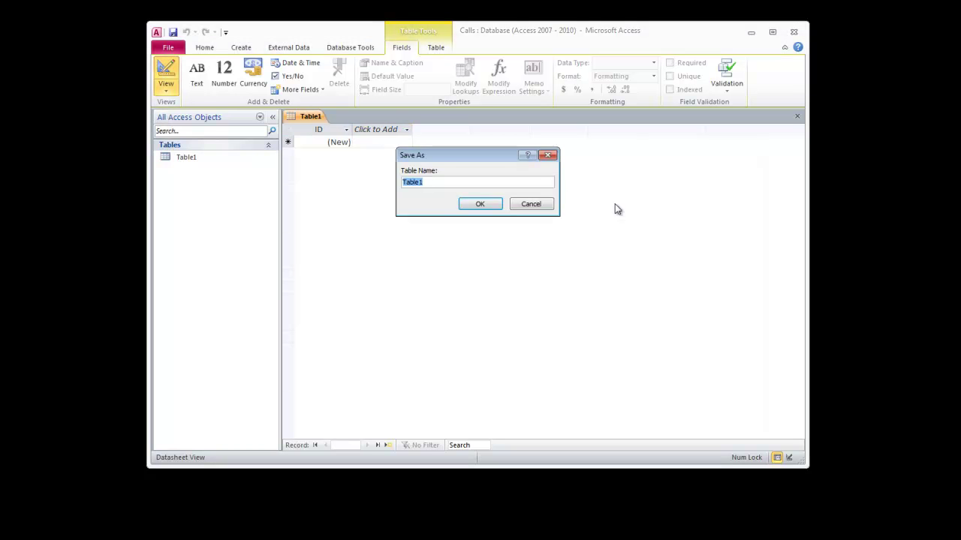
- Save the table as tblContacts and describe the ID field as 'unique id for contact'
type("tblContacts")
key("Return")
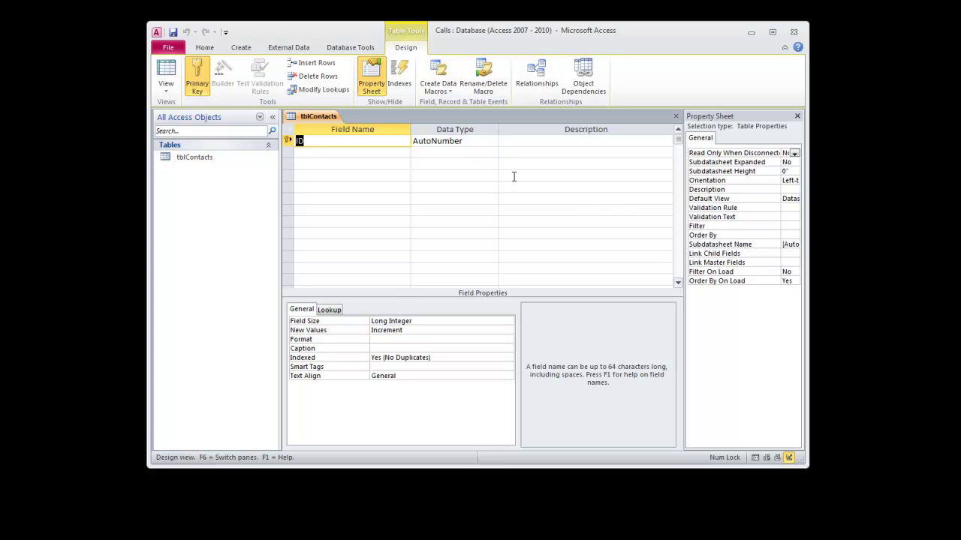
key("Tab")
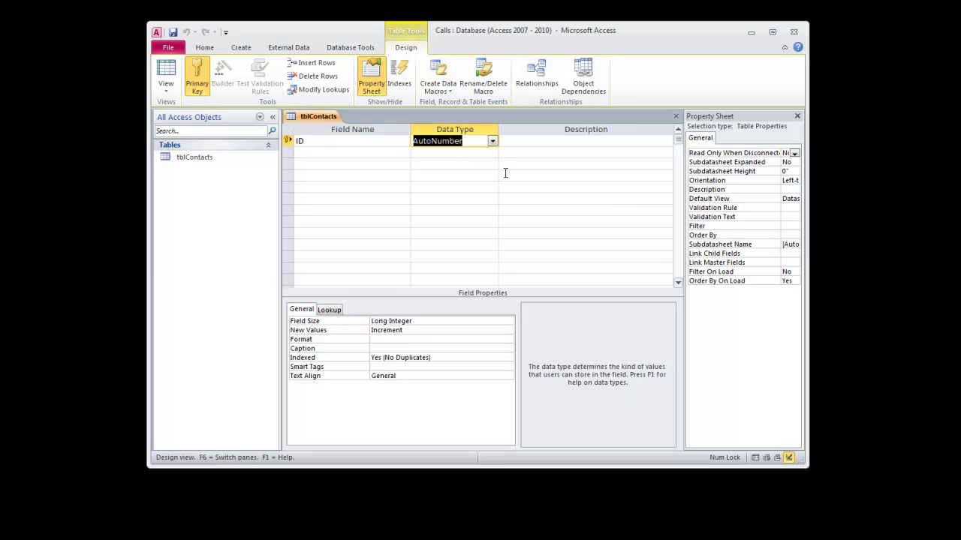
key("Tab")
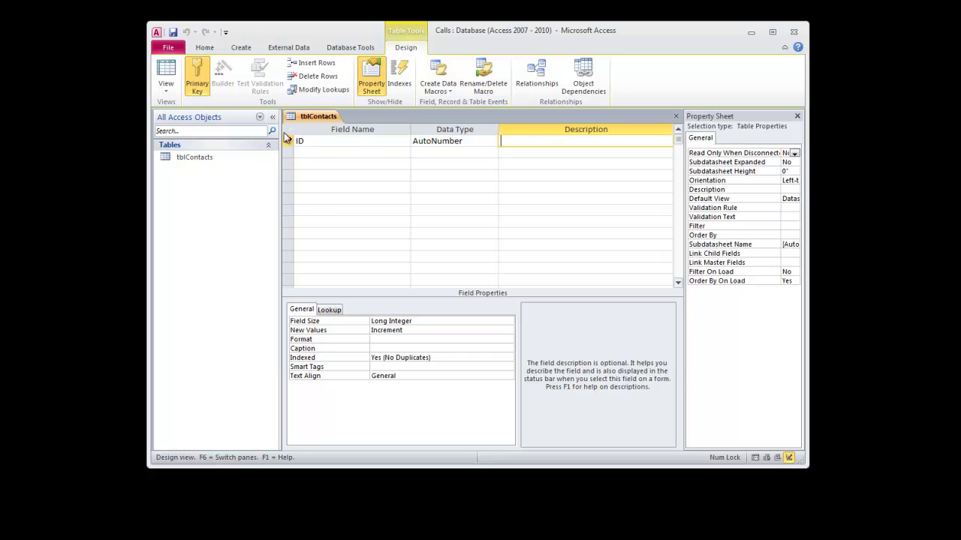
left_click(289, 140)
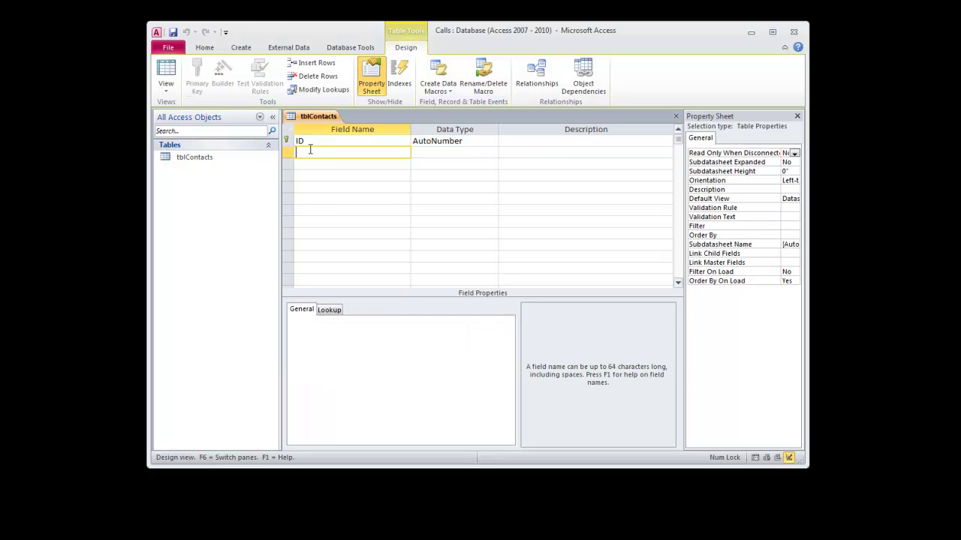
left_click(564, 142)
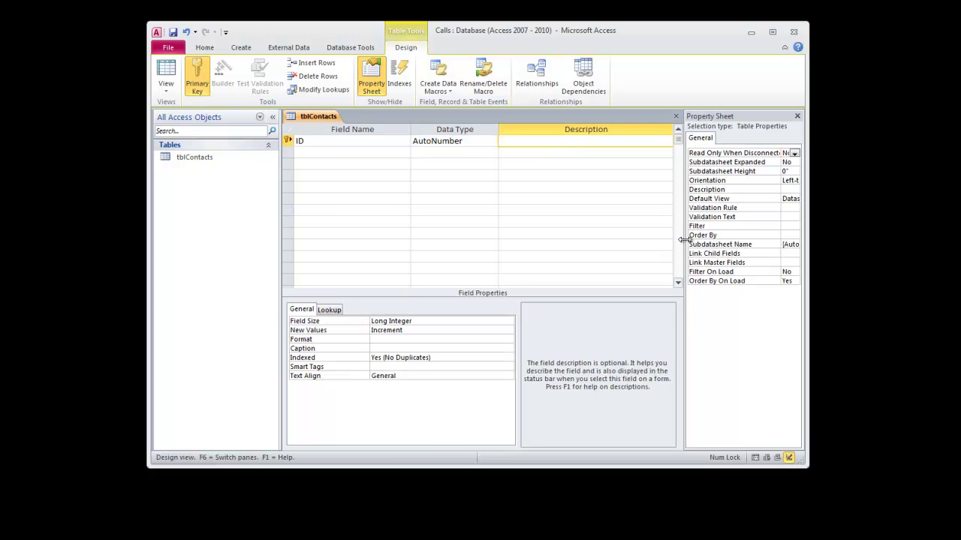
type("'unique id for contact")
- Add a LastName Text field, size 30, described as 'last name of contact'
key("Return")
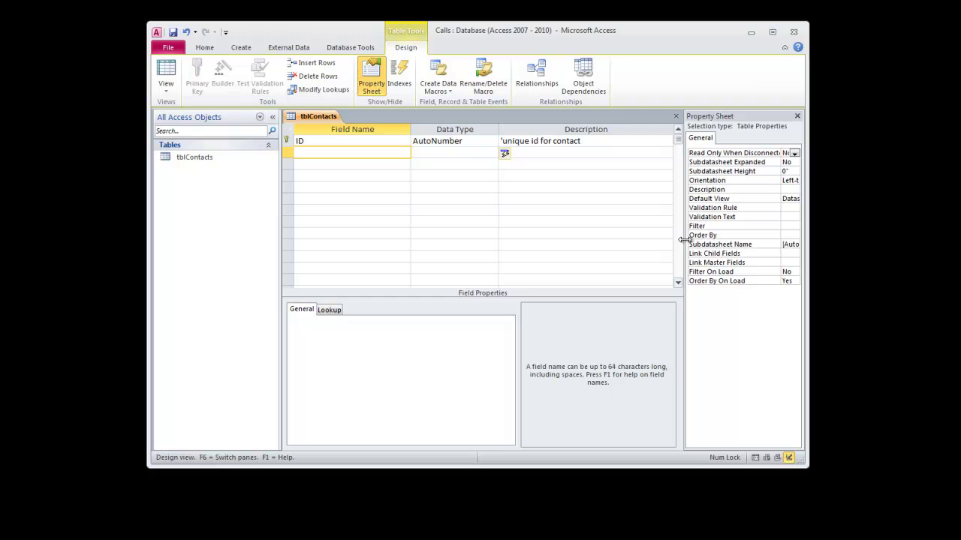
type("LastName")
key("Return")
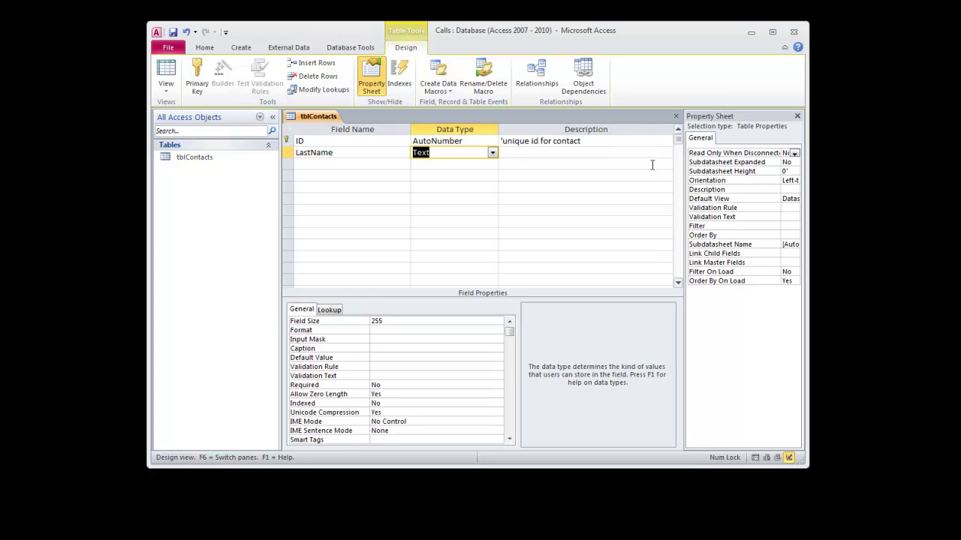
double_click(375, 320)
type("30")
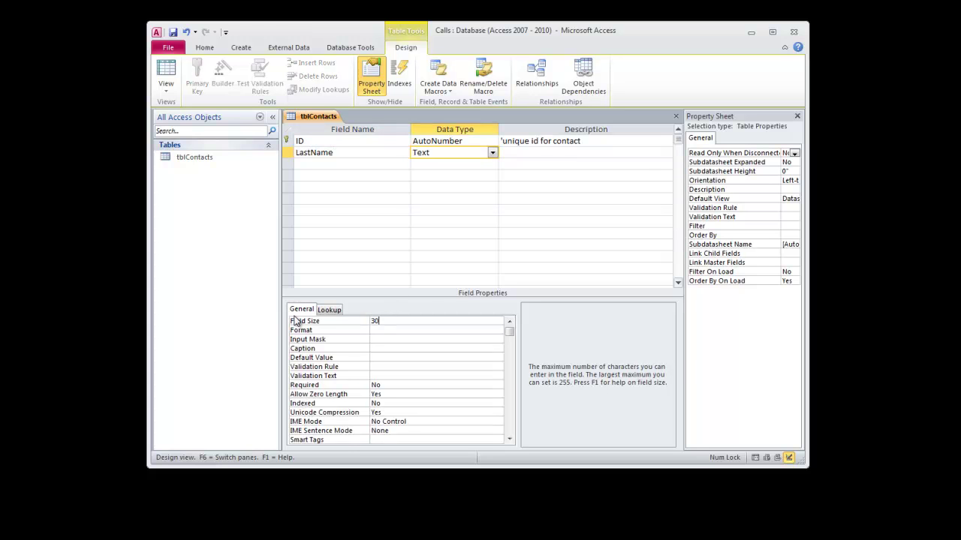
key("Return")
left_click(520, 154)
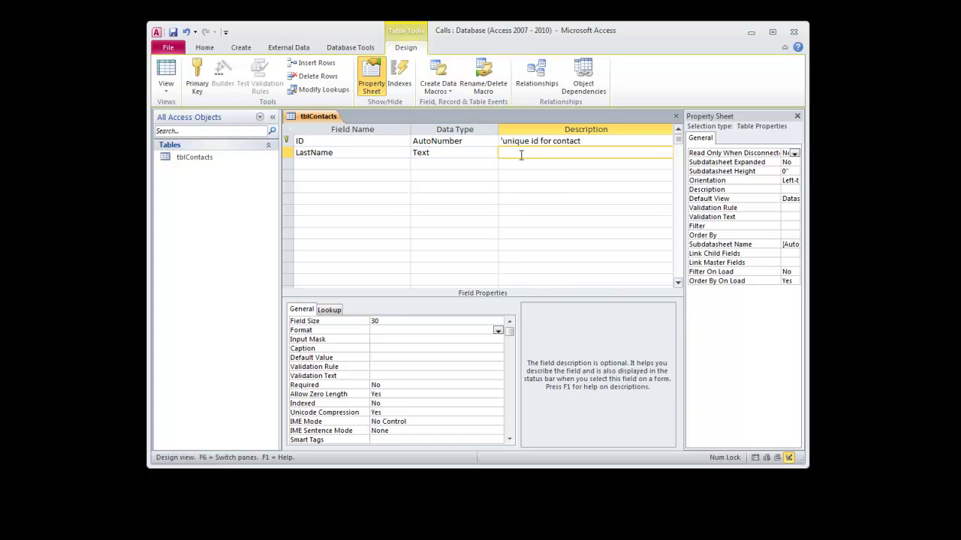
type("last name of contact")
- Add a FirstName Text field, size 30, described as 'first name of contact'
key("Return")
type("FirstName")
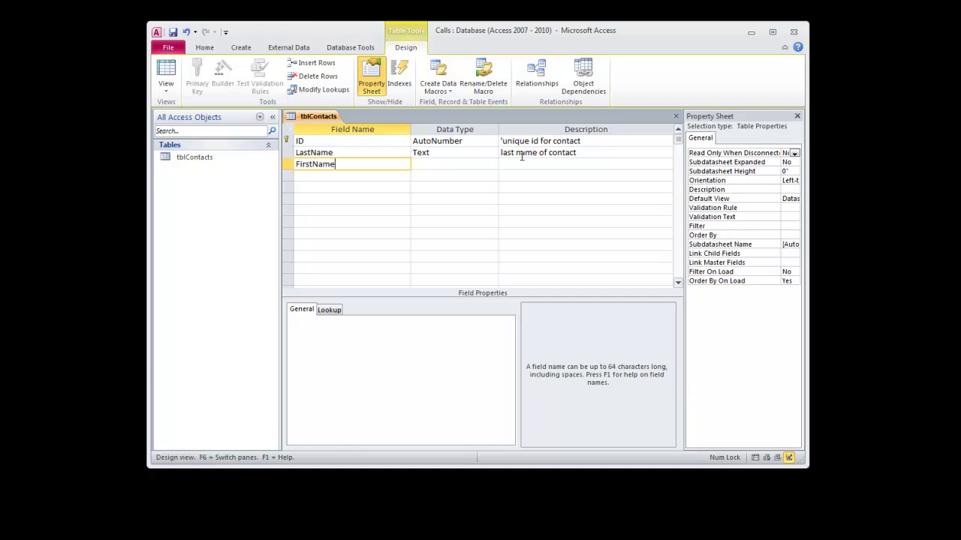
key("Return")
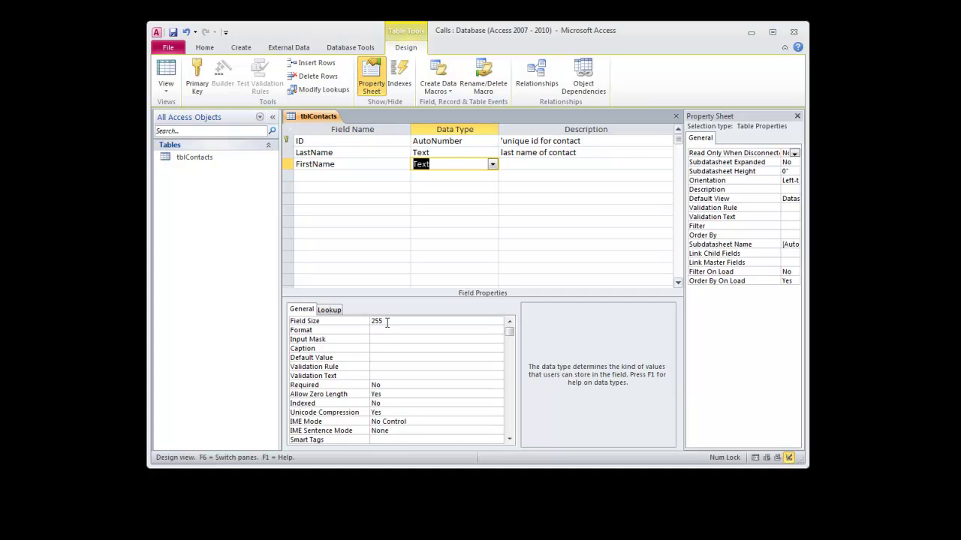
left_click(365, 321)
type("30")
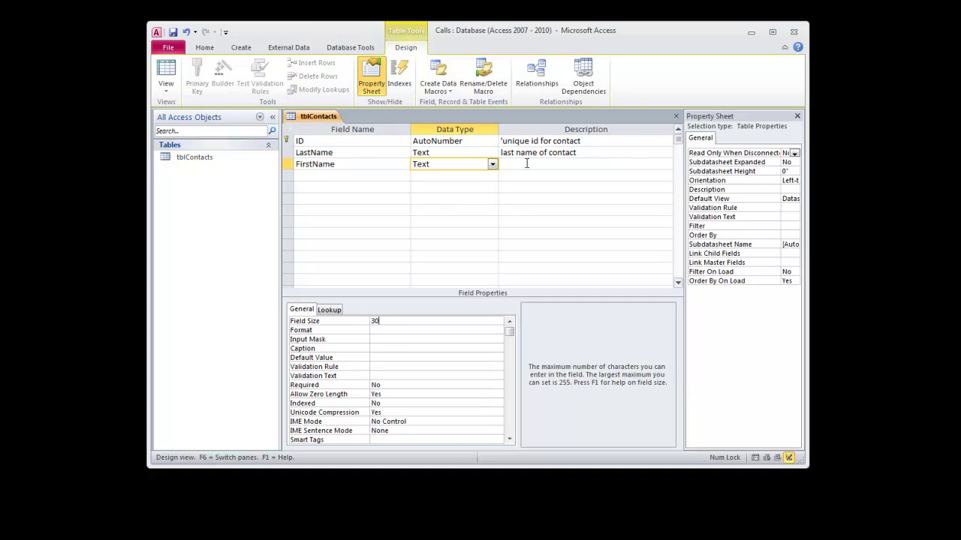
left_click(527, 164)
type("first")
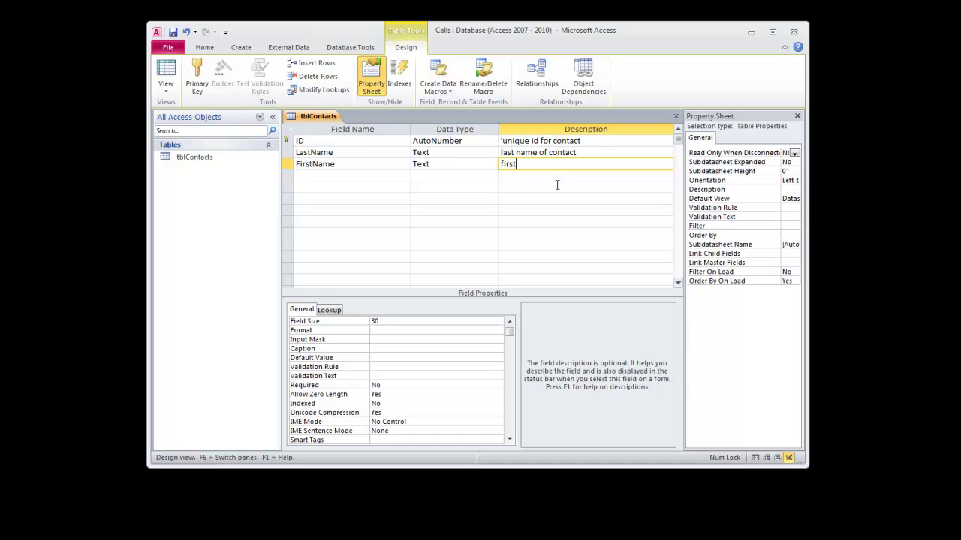
type(" name of contact")
- Add a Telephone Text field, size 10, described as 'telephone number of contact'
key("Return")
type("Telephone")
key("Return")
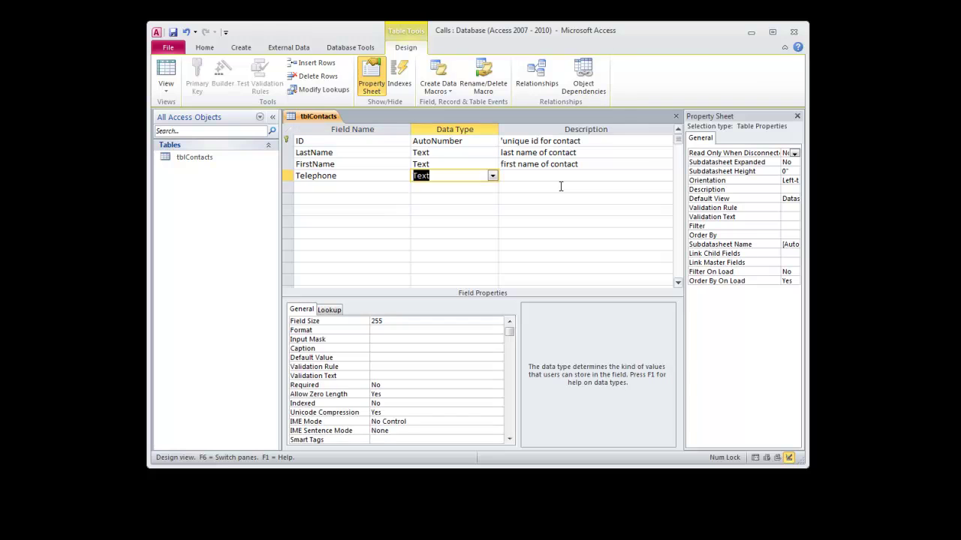
key("Return")
type("telephon")
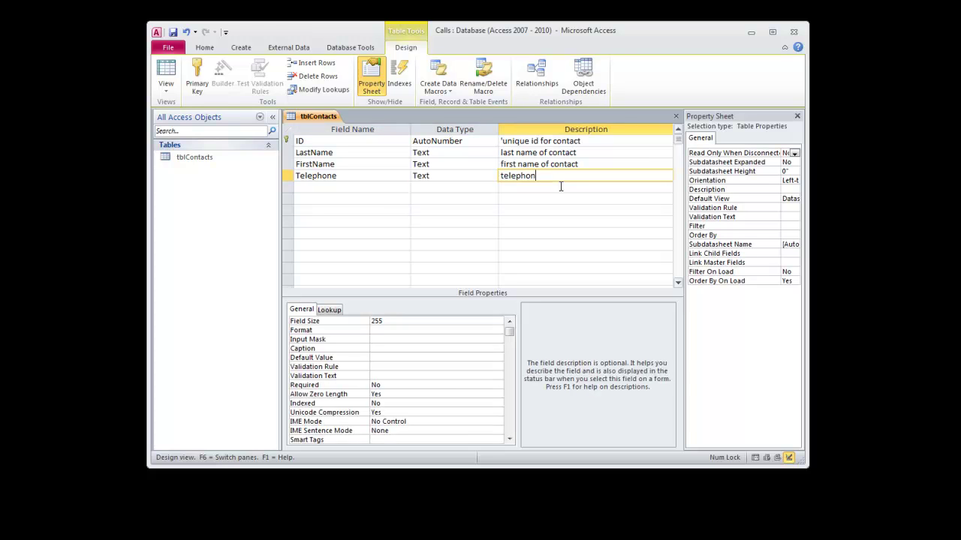
type("e number of contact")
left_click(391, 321)
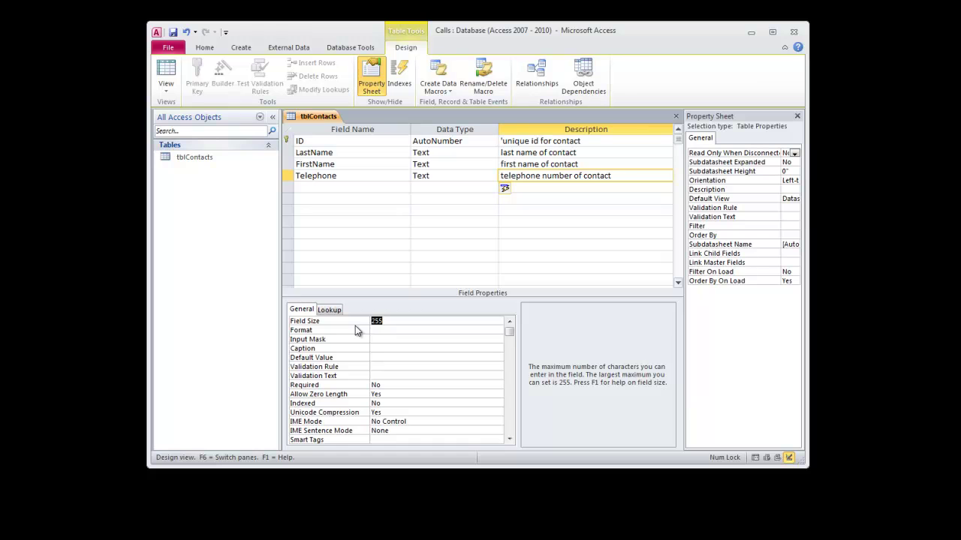
type("10")
key("Return")
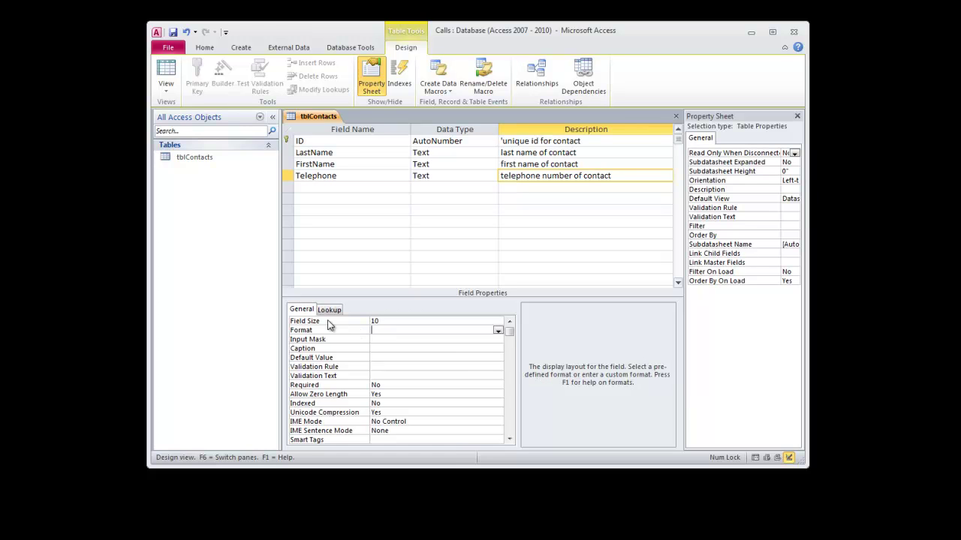
- Add an Email field, size 50, described as 'email address of contact'
left_click(324, 189)
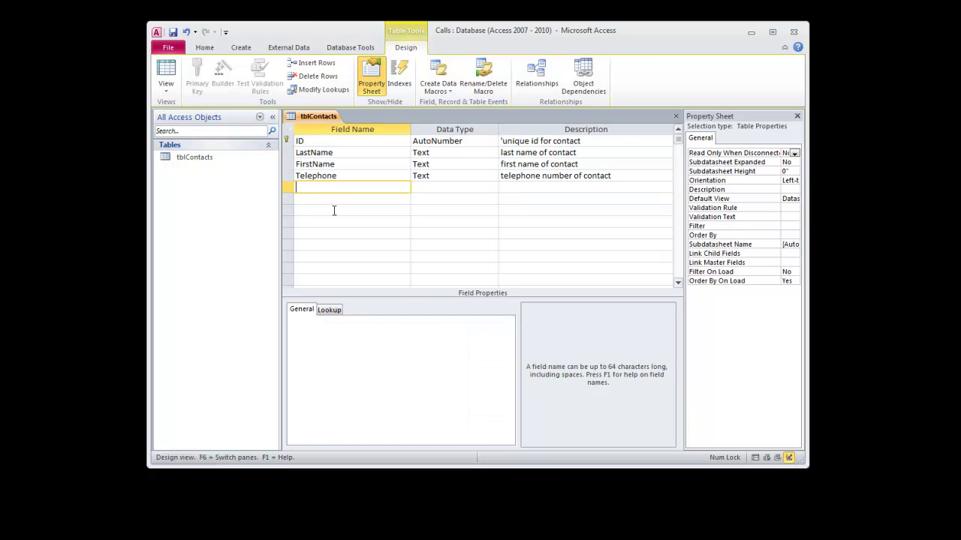
type("Email")
key("Tab")
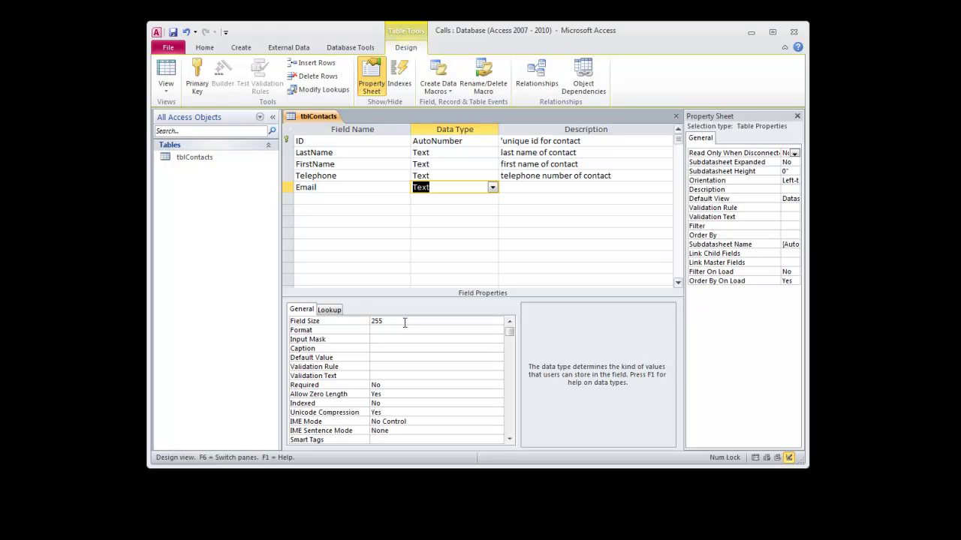
left_click(360, 322)
type("50")
key("Return")
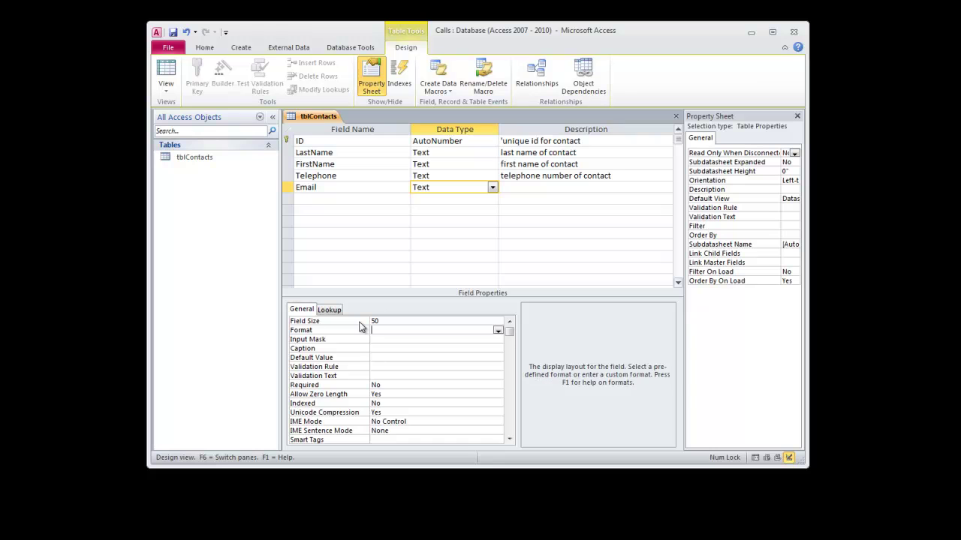
left_click(526, 187)
type("emai")
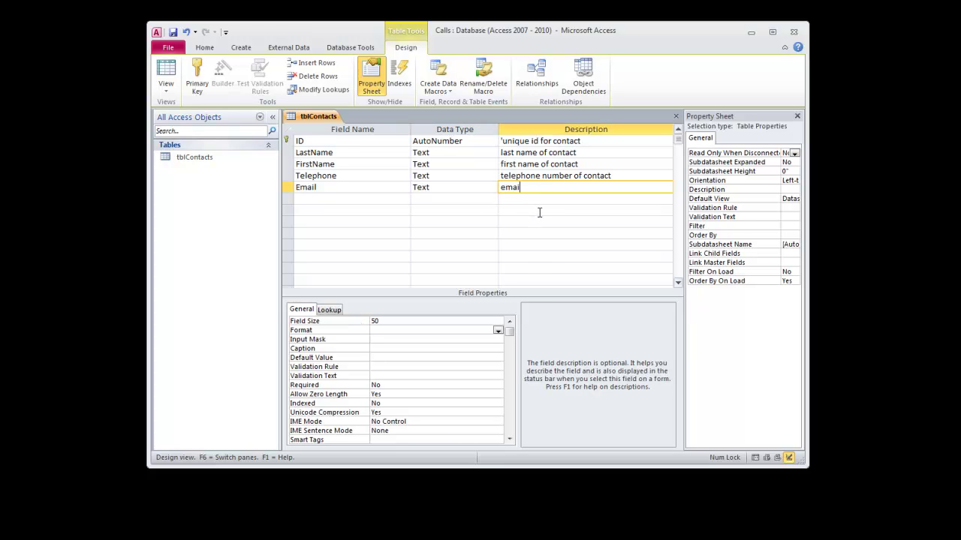
type("l address of contact")
key("Return")
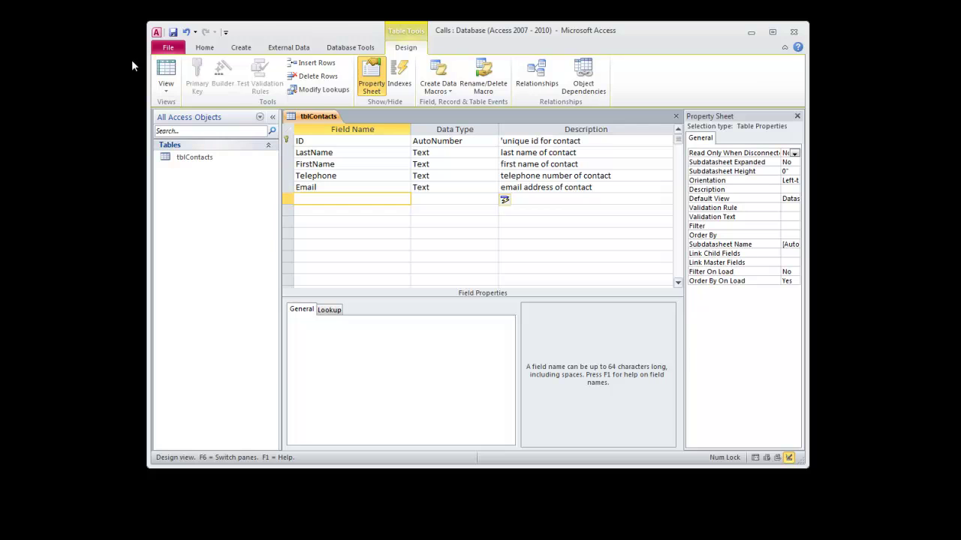
- Save the table design and enter the first contact's last name, first name, telephone and email
left_click(168, 72)
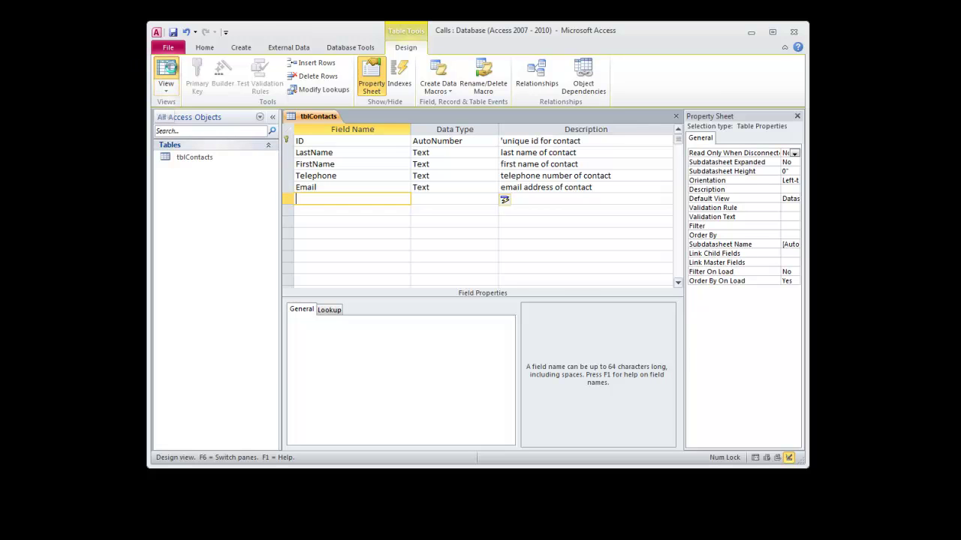
left_click(572, 304)
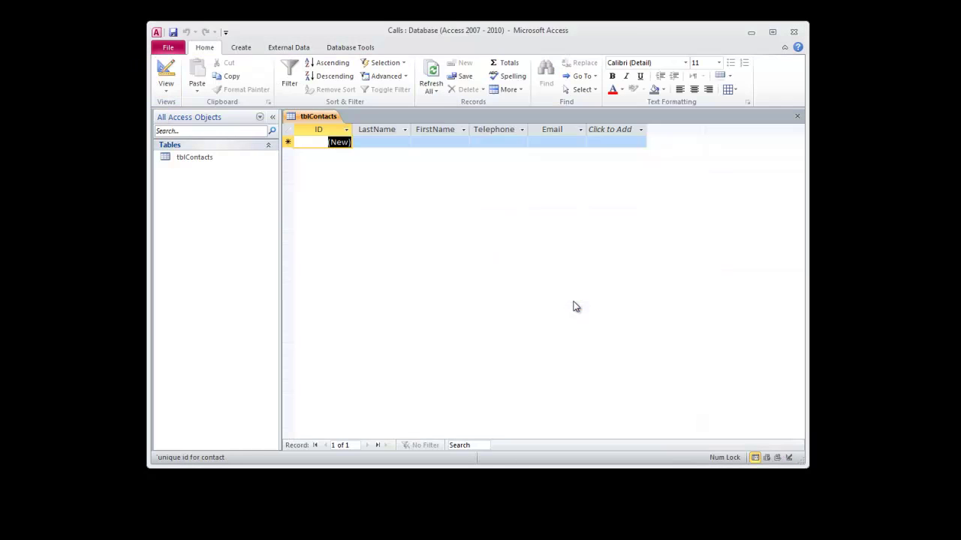
key("Tab")
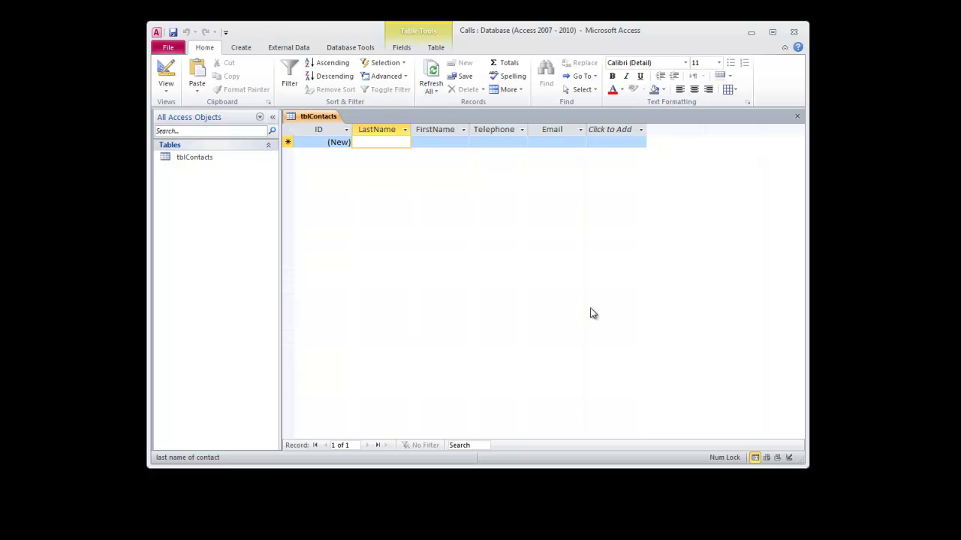
key("Tab")
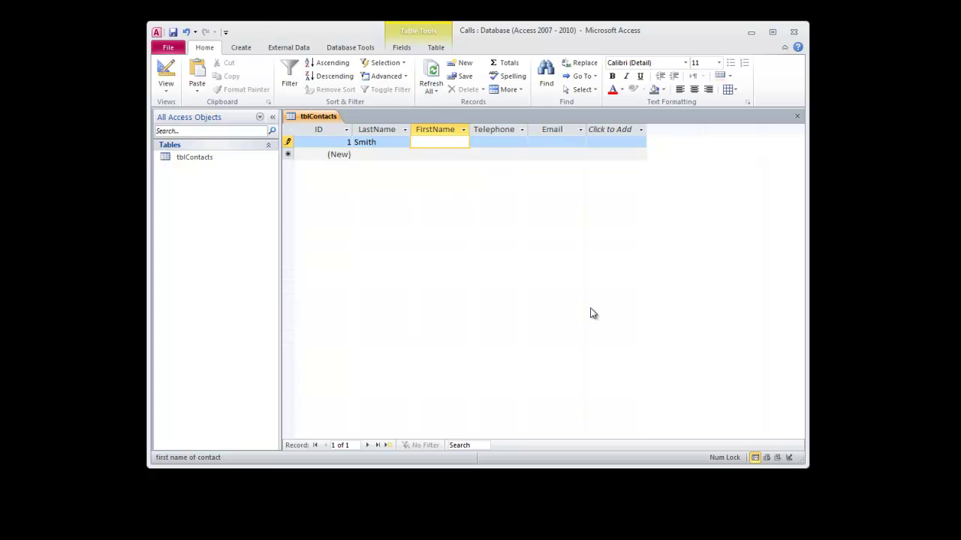
key("Tab")
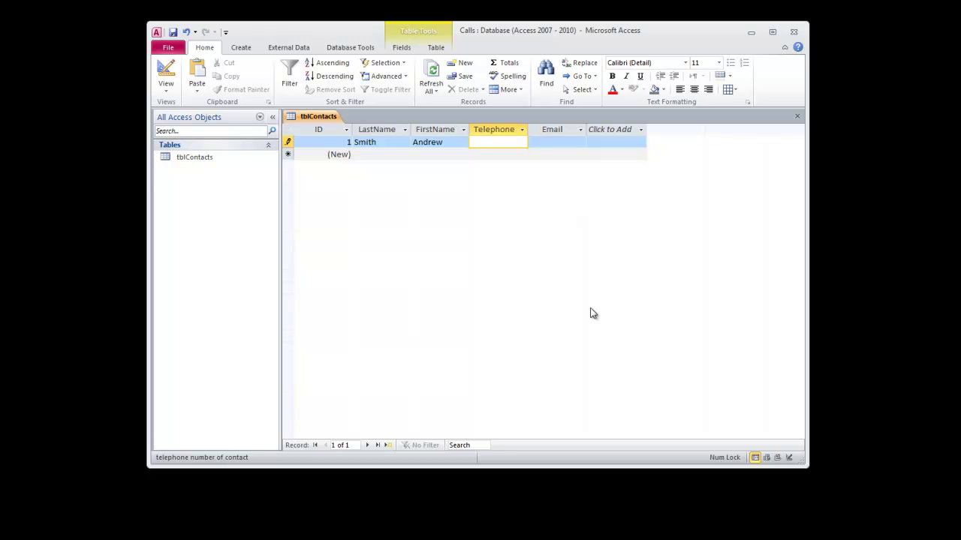
type("3135551212")
key("Tab")
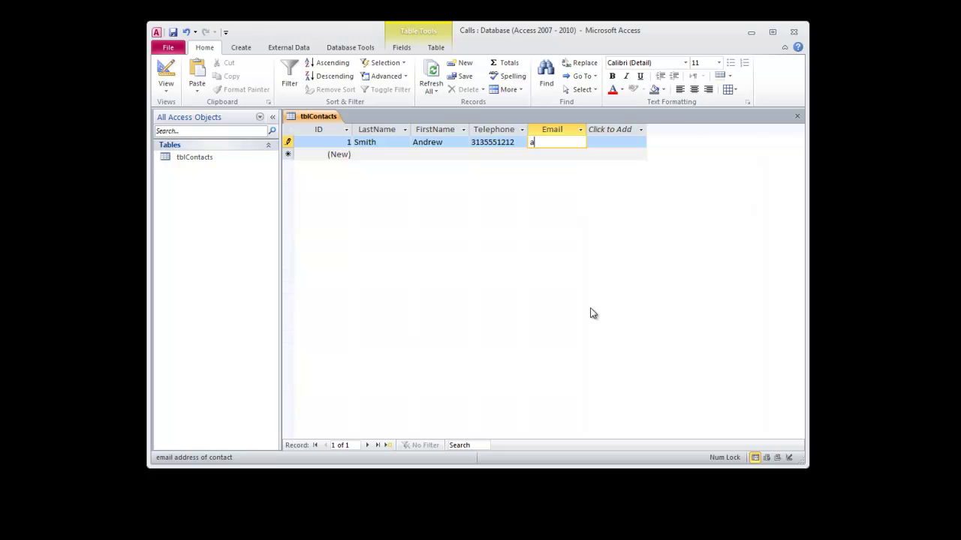
- Enter the second contact record's last name, first name, telephone and email
key("Tab")
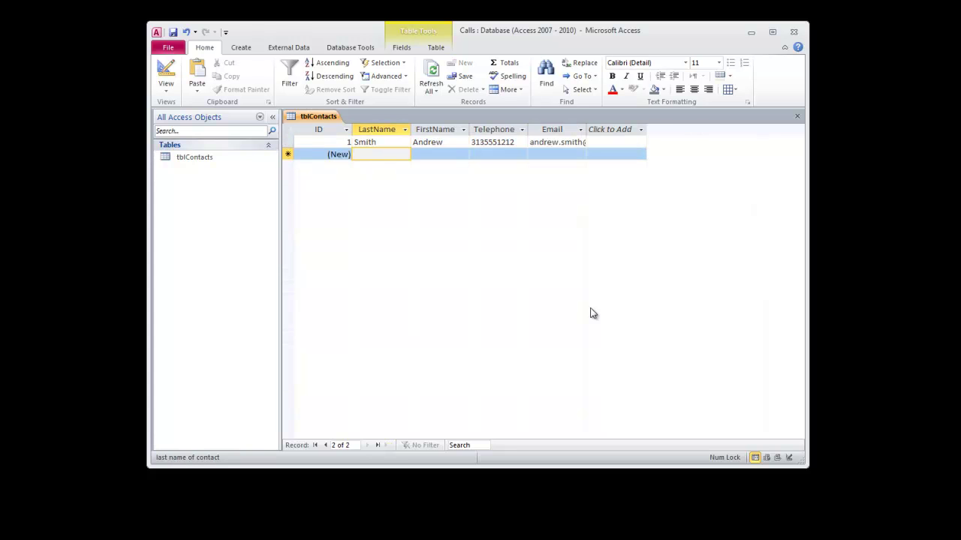
key("Tab")
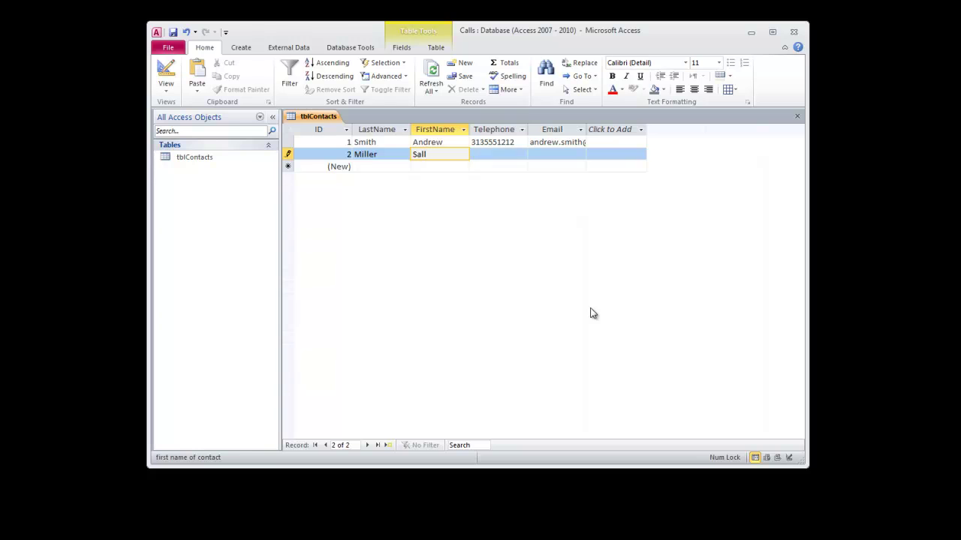
key("Tab")
type("810")
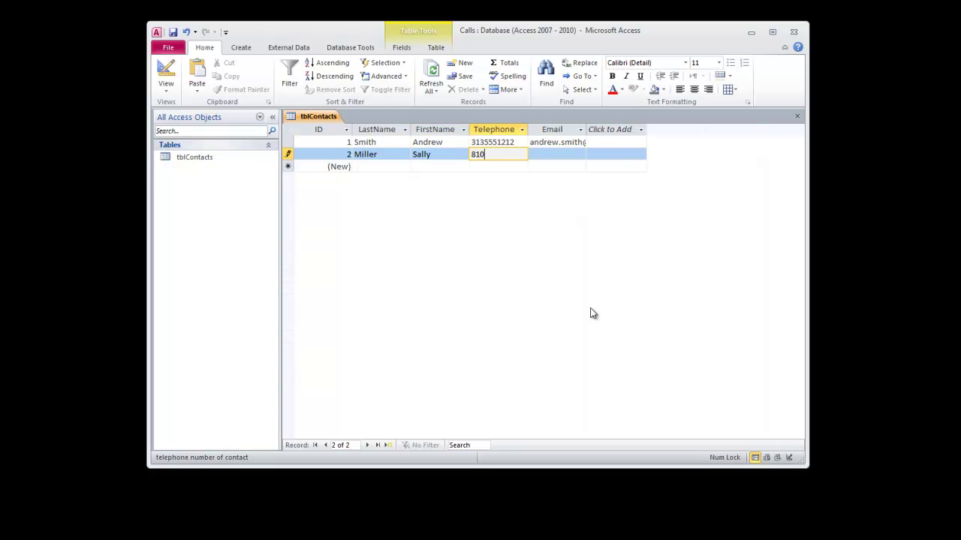
type("5551212")
key("Tab")
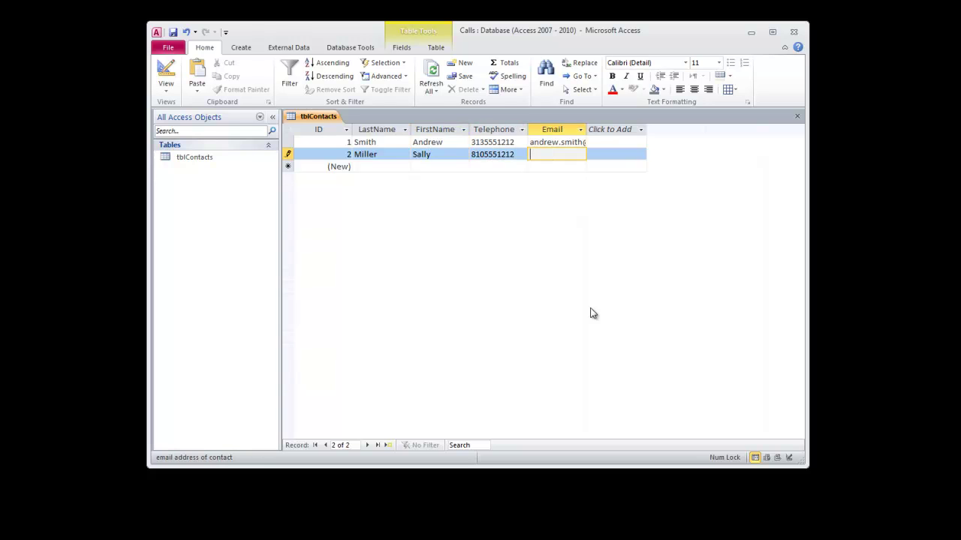
- Enter the third contact record's last name, first name, telephone and email
key("Tab")
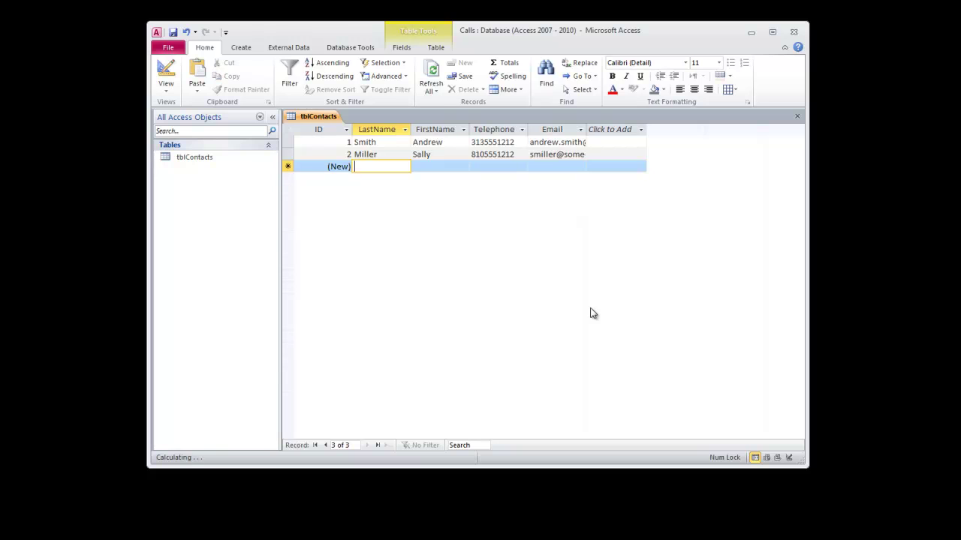
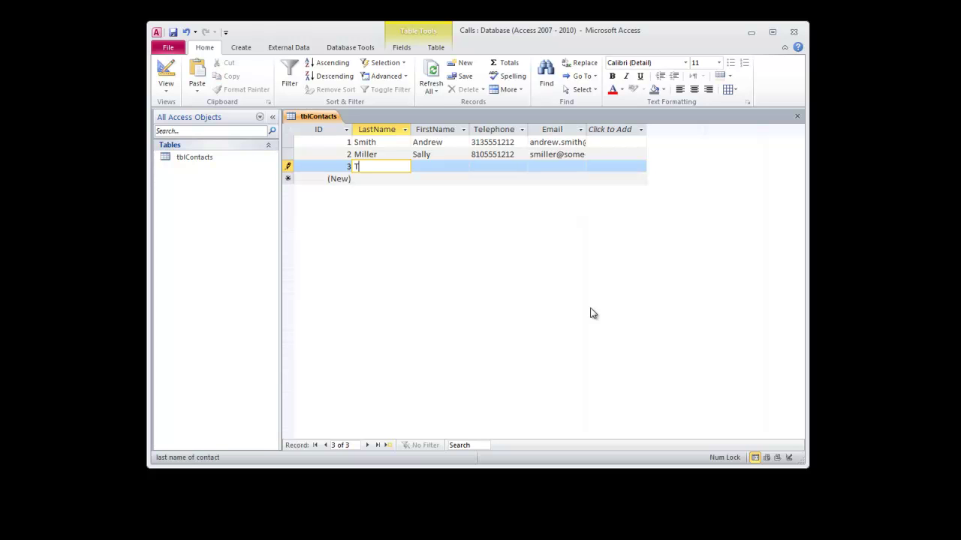
key("Tab")
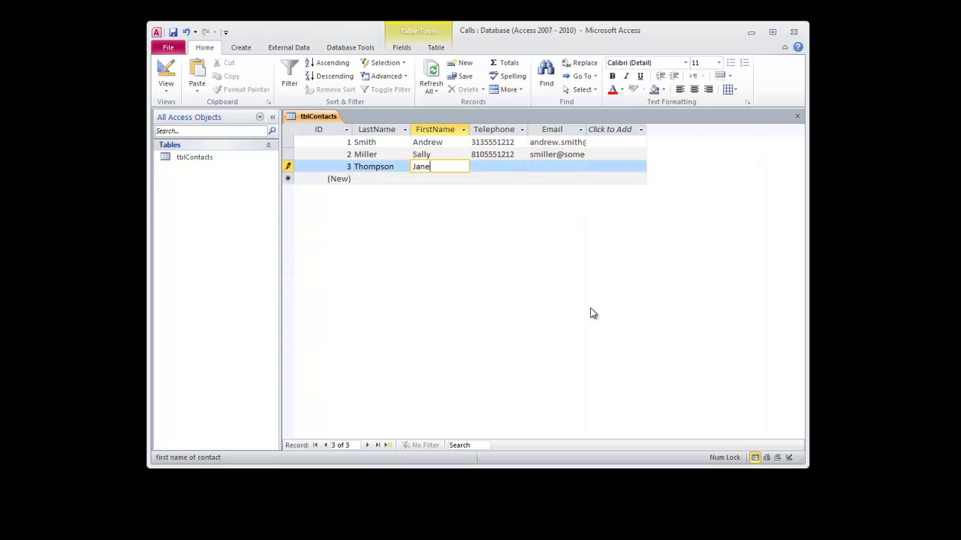
key("Tab")
type("8")
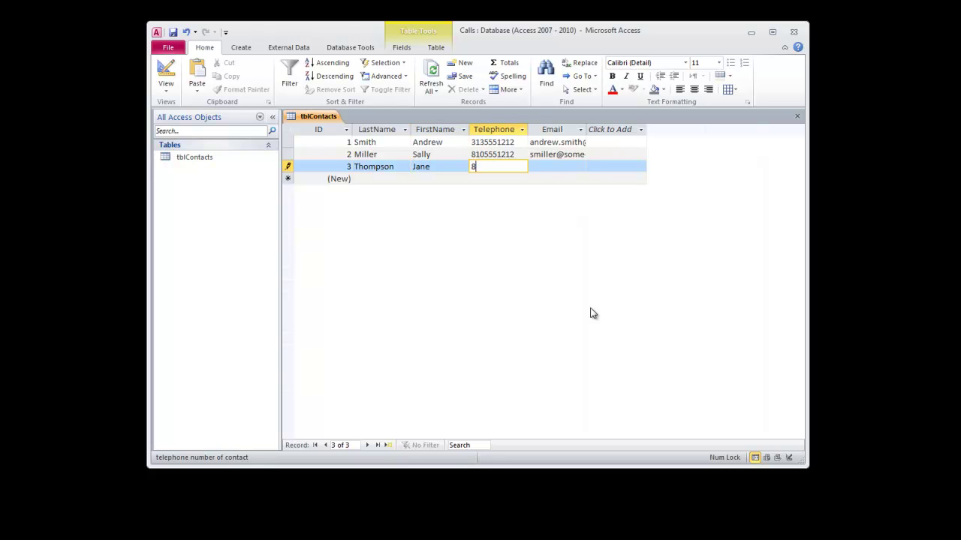
type("105551210")
key("Tab")
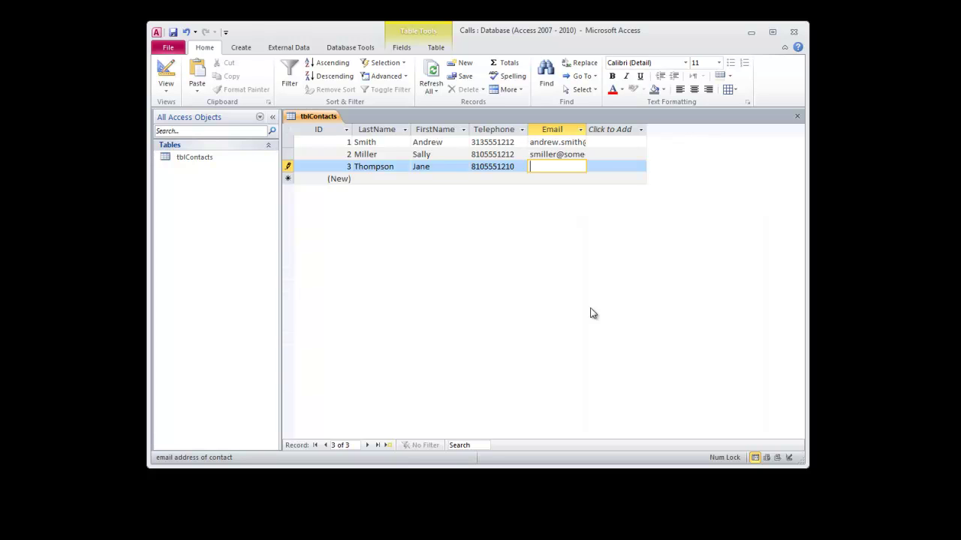
- Enter and save the fourth contact record's last name, first name, telephone and email
key("Tab")
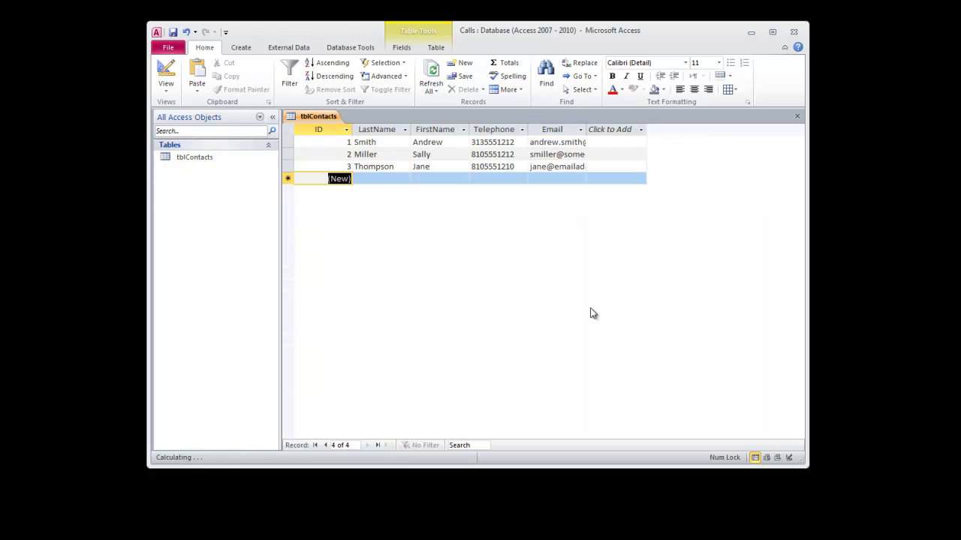
key("Tab")
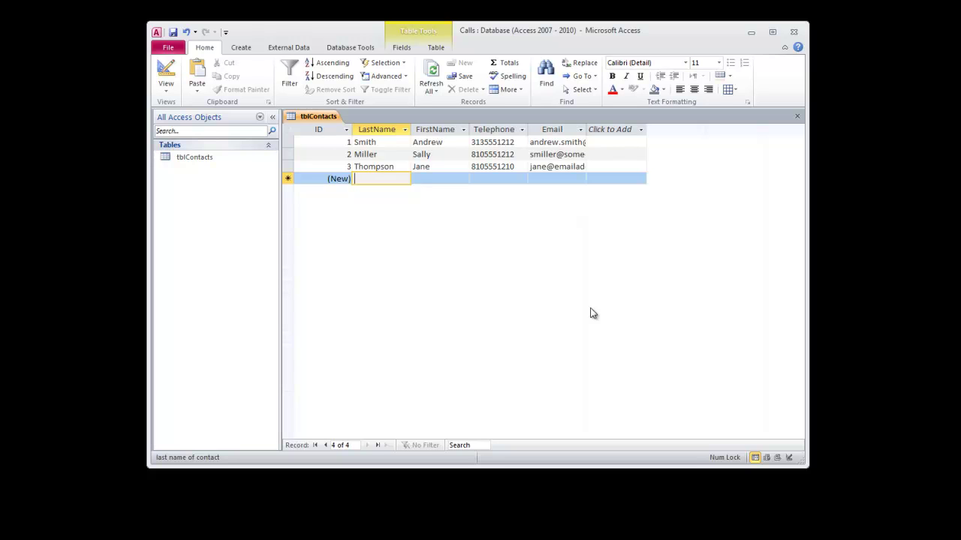
key("Tab")
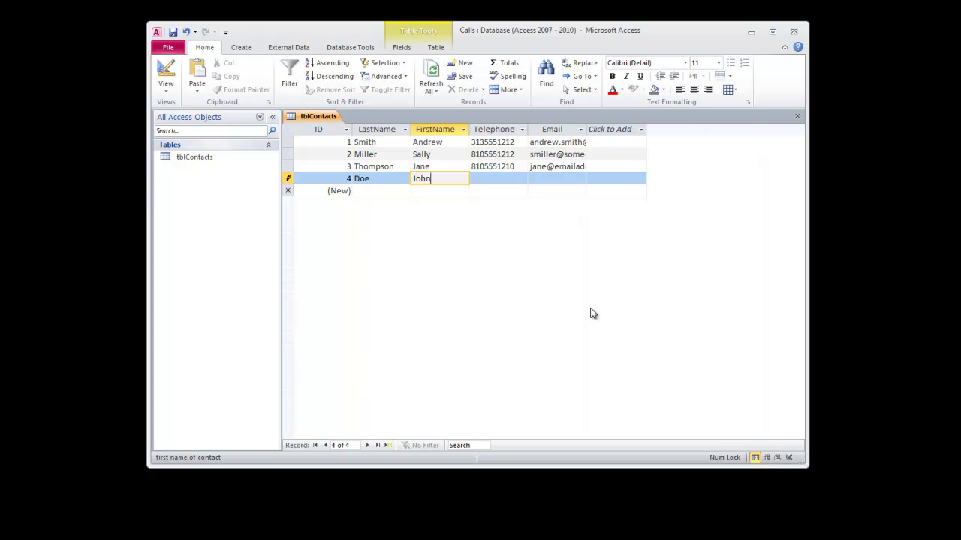
key("Tab")
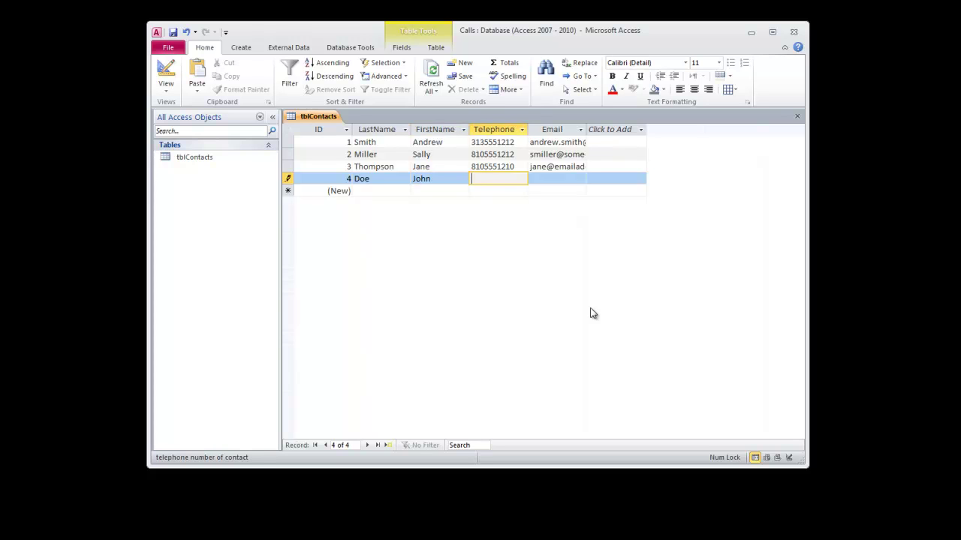
key("Tab")
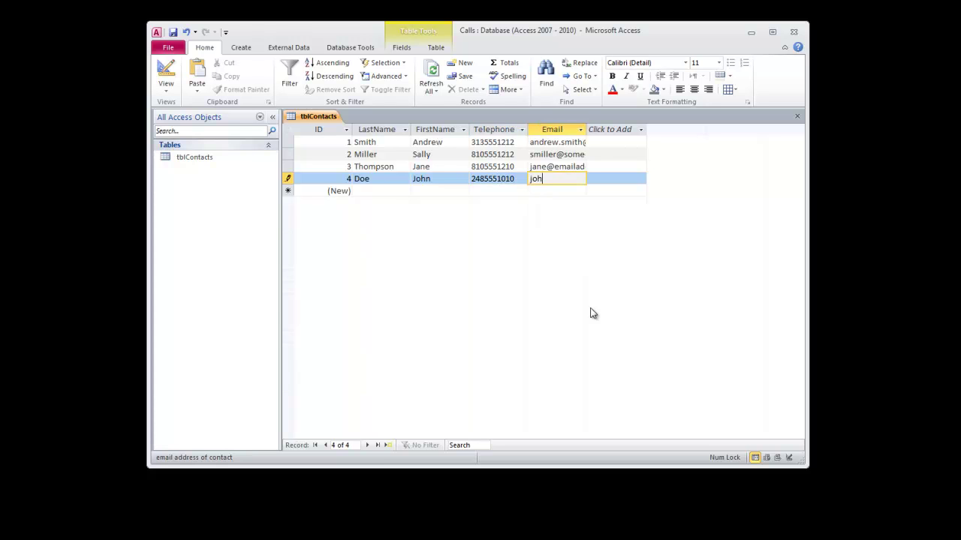
key("Tab")
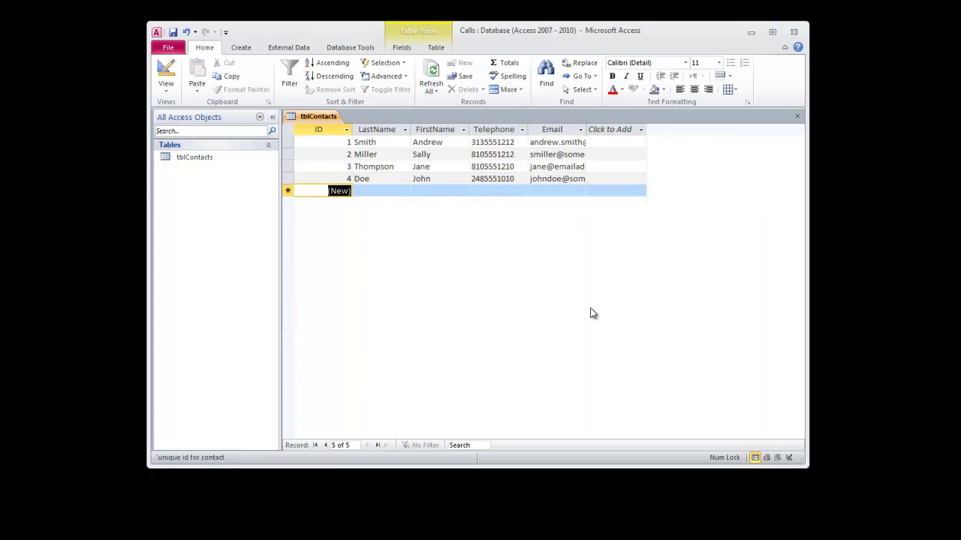